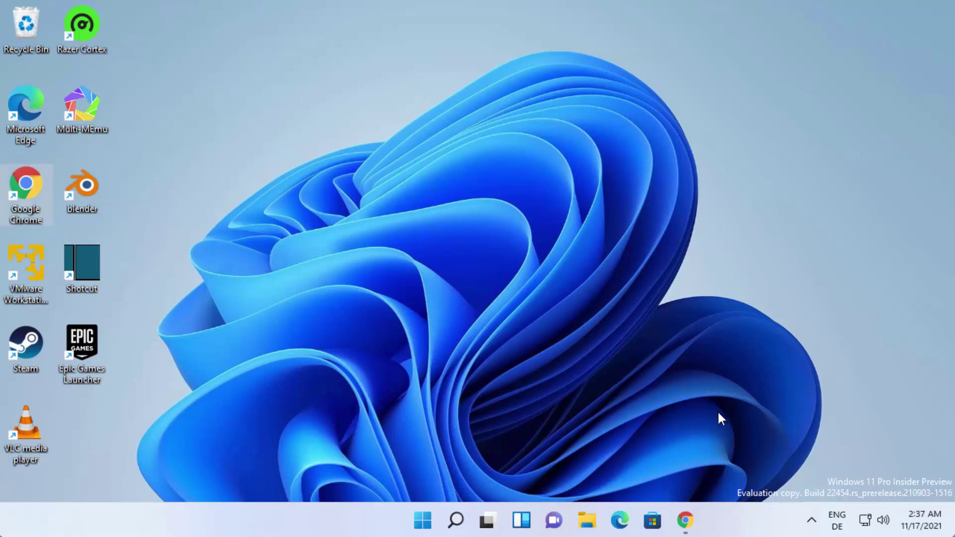
Step: Bring Google Chrome with the 'touch vpn' search results to the front
left_click(686, 519)
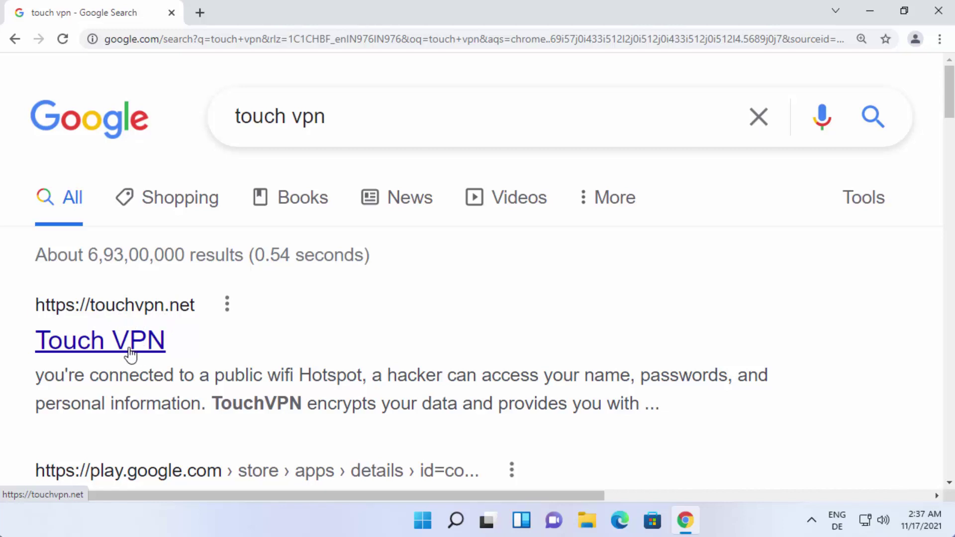
Step: Open touchvpn.net from the results and scroll down to its Protected, Connected status panel
left_click(107, 348)
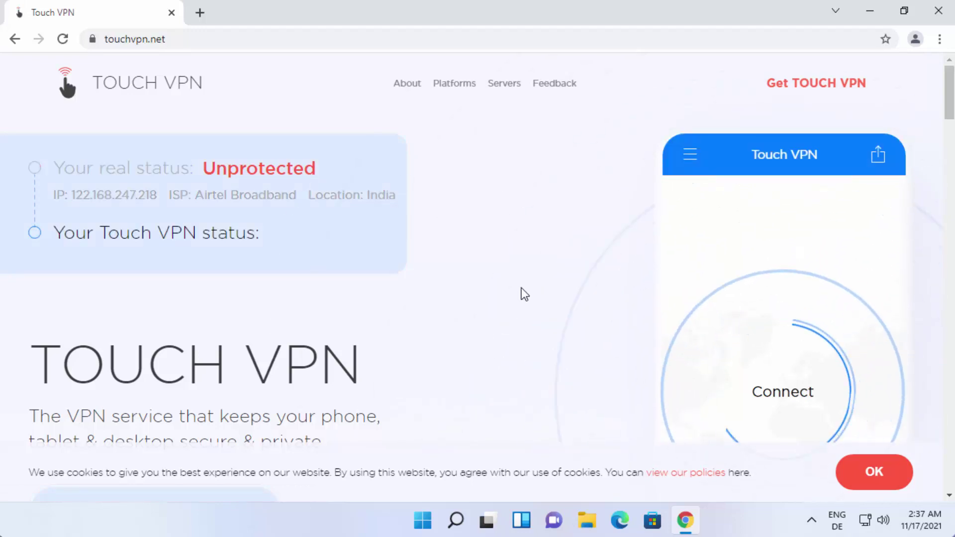
scroll(492, 209, "down", 2)
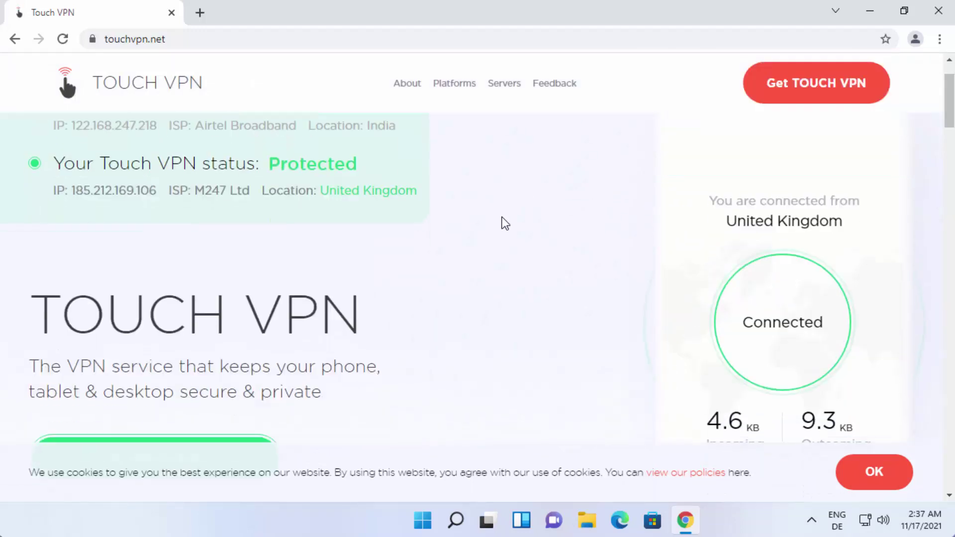
scroll(503, 219, "down", 2)
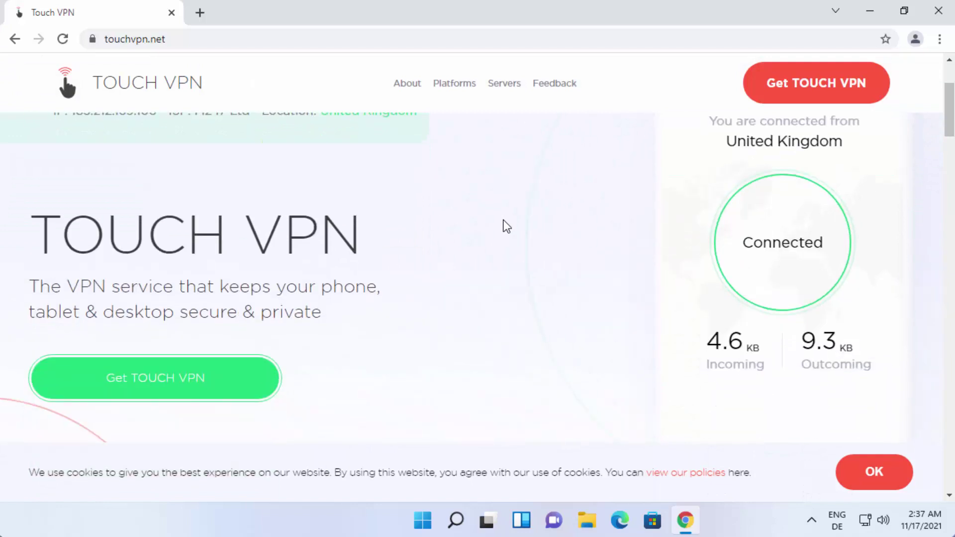
scroll(503, 220, "down", 2)
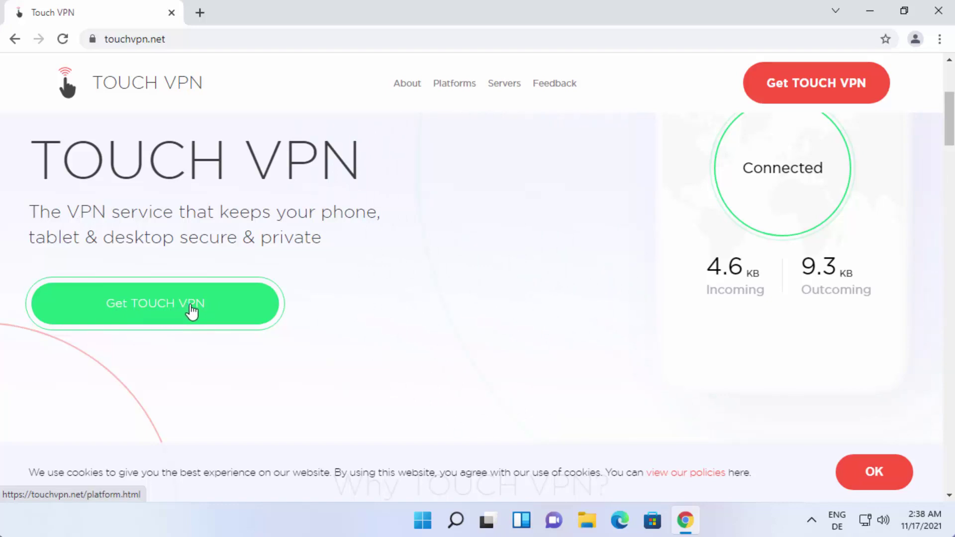
Step: Download the TouchVPN_1.0.22.msi Windows installer and launch it
left_click(189, 309)
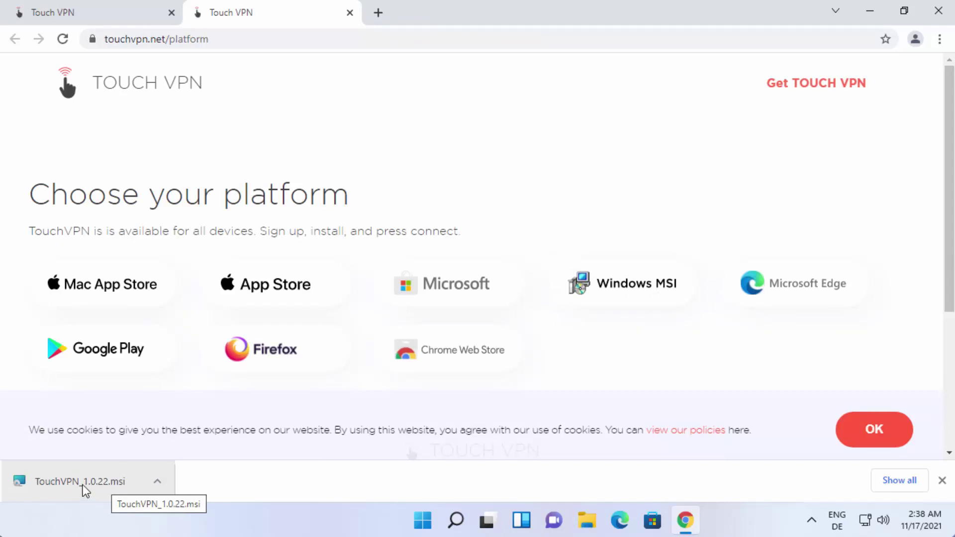
left_click(83, 488)
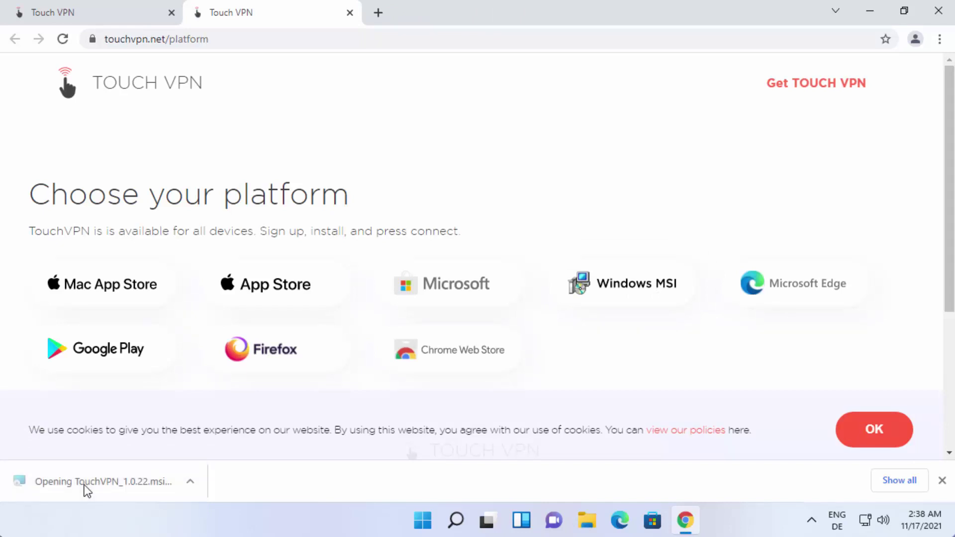
Step: Approve the TouchVPN installer's UAC prompt and centre the connected app window
left_click(871, 14)
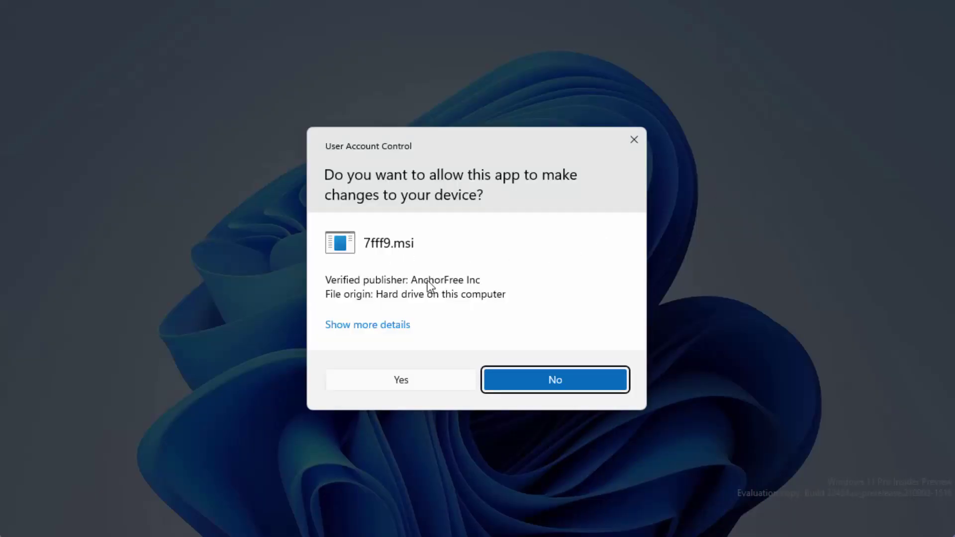
left_click(390, 381)
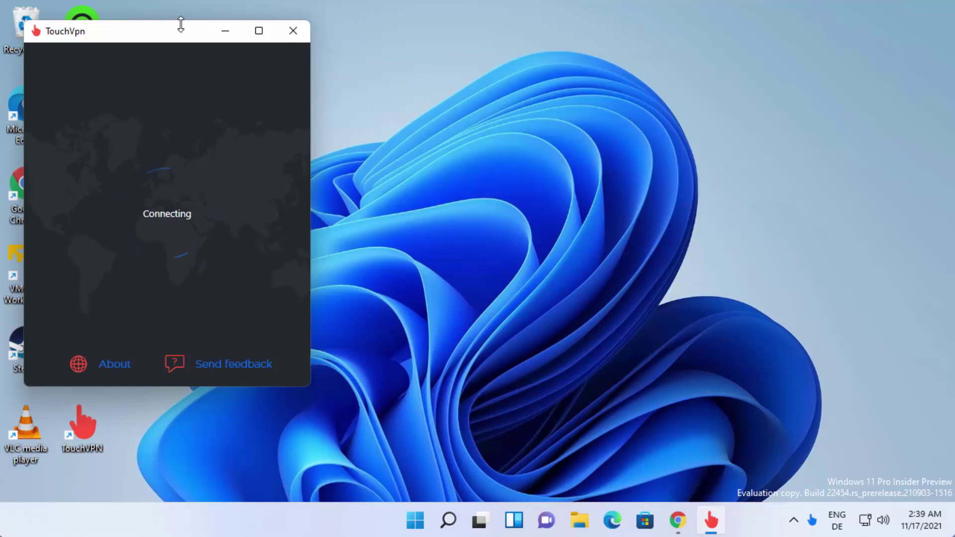
left_click_drag(187, 32, 559, 88)
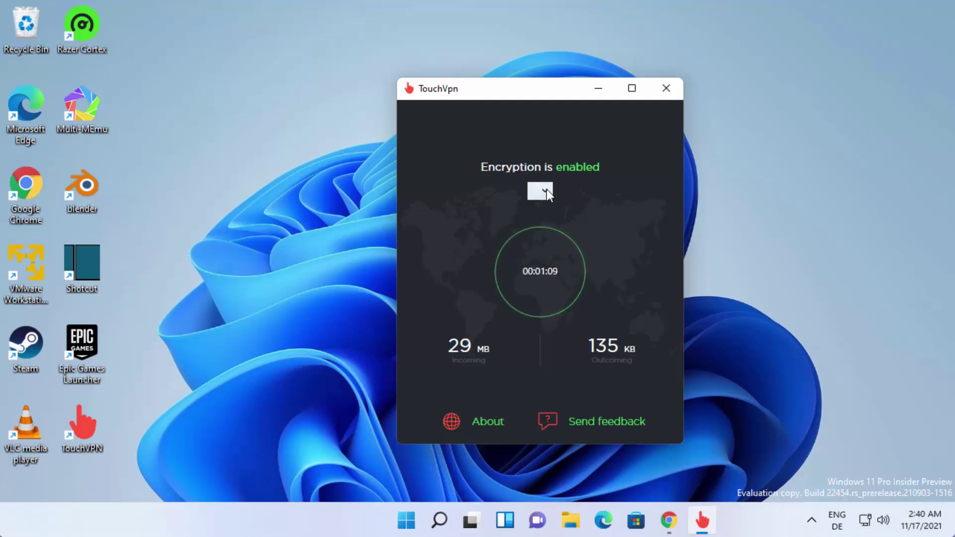
Step: Pick Australia from the server country list so the VPN reconnects through it
left_click(545, 190)
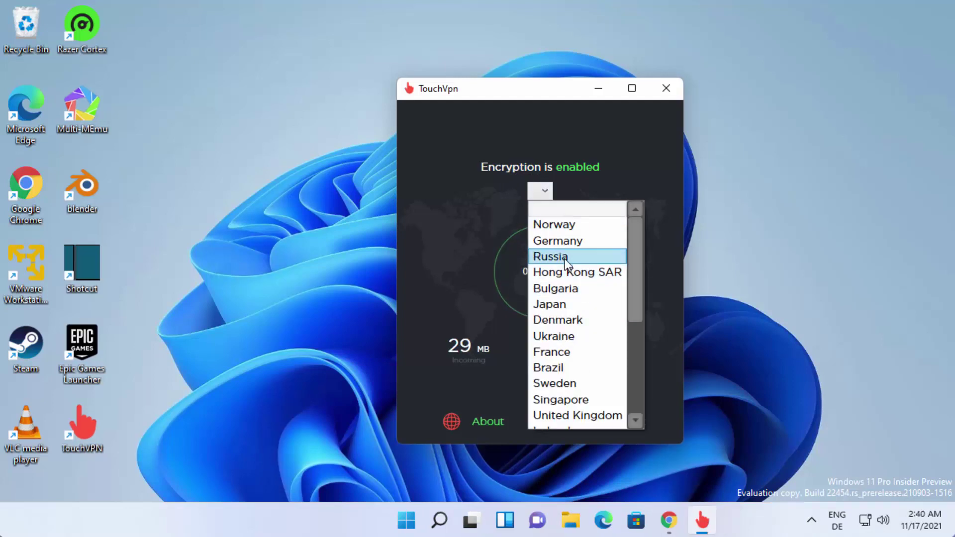
scroll(572, 303, "down", 2)
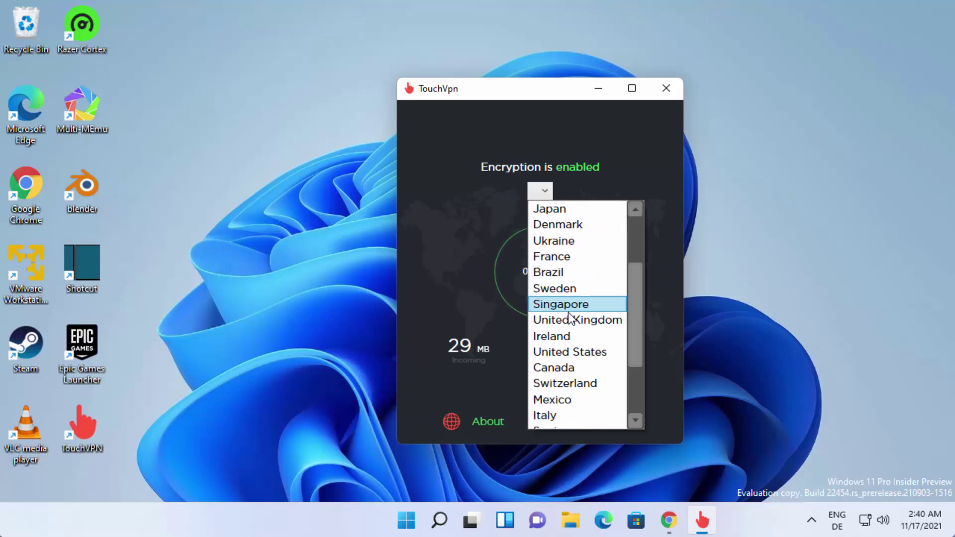
scroll(579, 343, "down", 2)
scroll(589, 368, "up", 4)
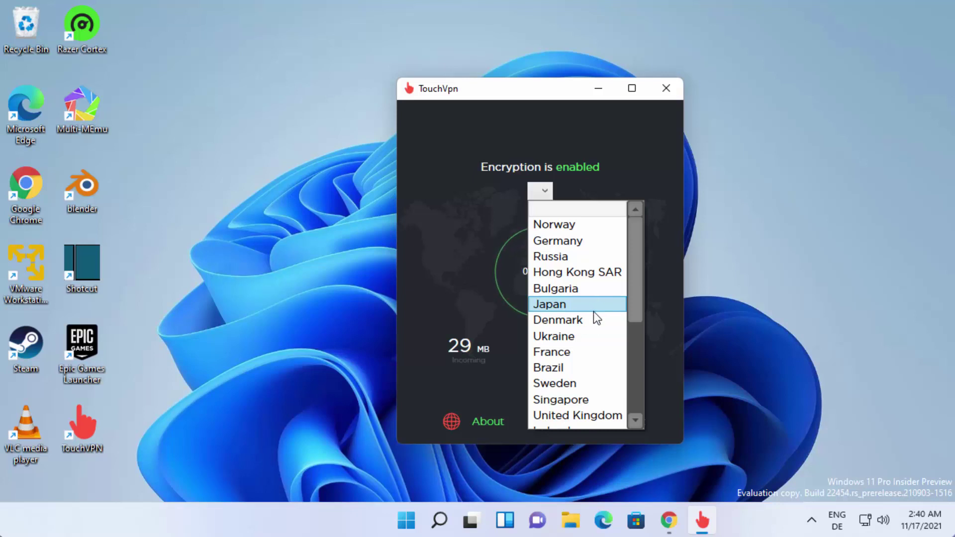
scroll(594, 317, "down", 2)
scroll(591, 316, "down", 1)
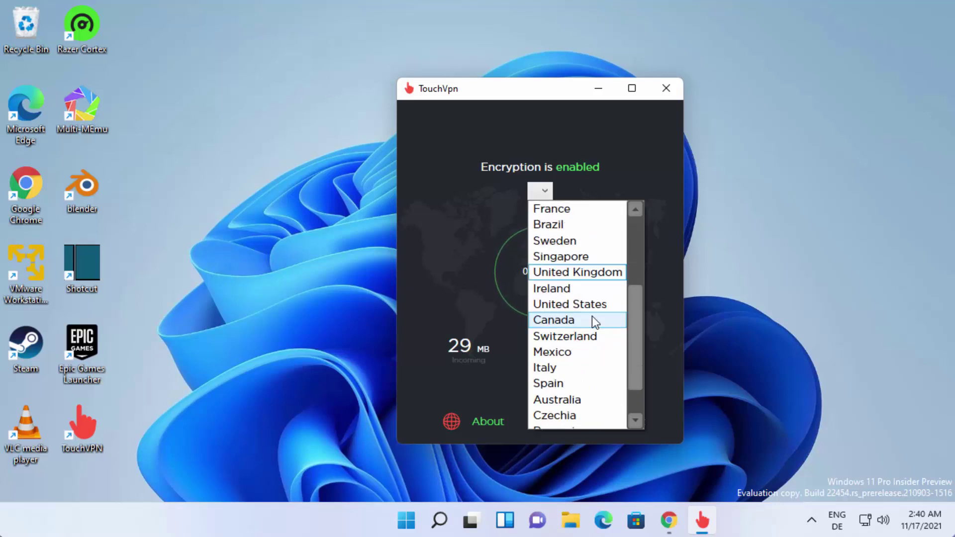
left_click(573, 400)
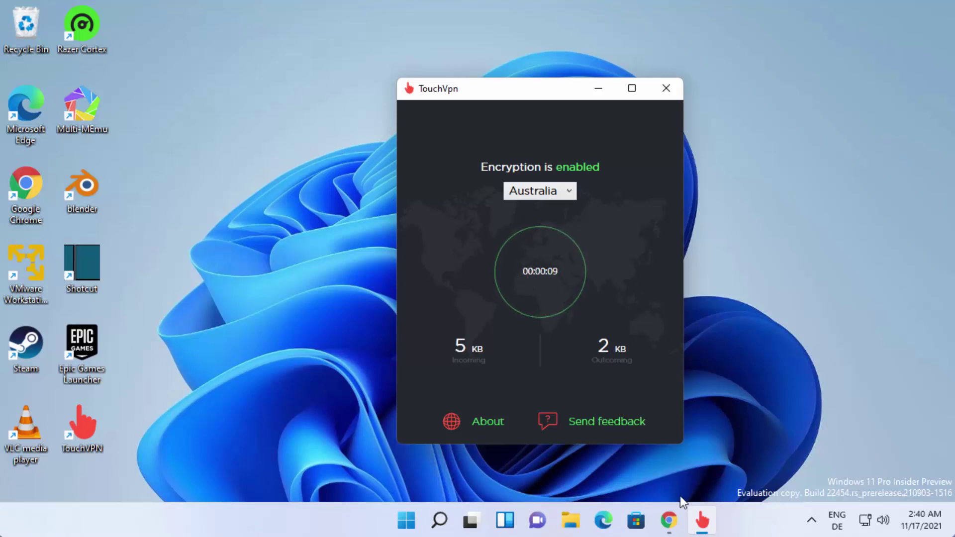
Step: Check WhatIsMyIPAddress.com, dismissing its notification prompt, and highlight the reported country Australia
left_click(739, 255)
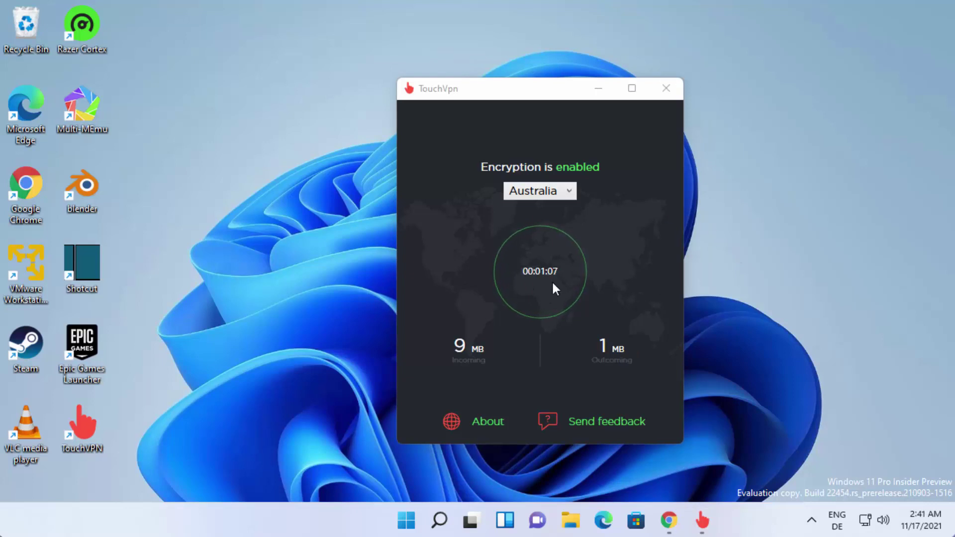
left_click(670, 518)
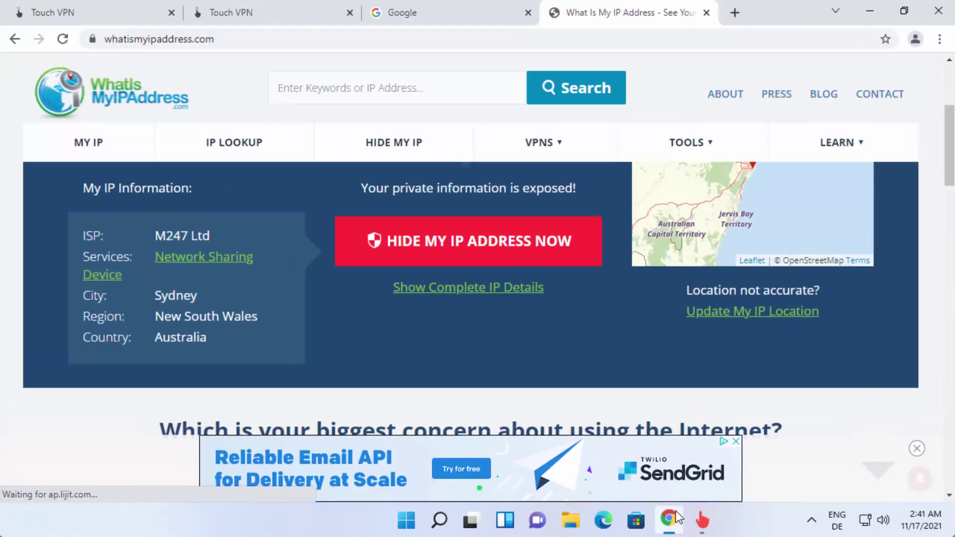
left_click(491, 152)
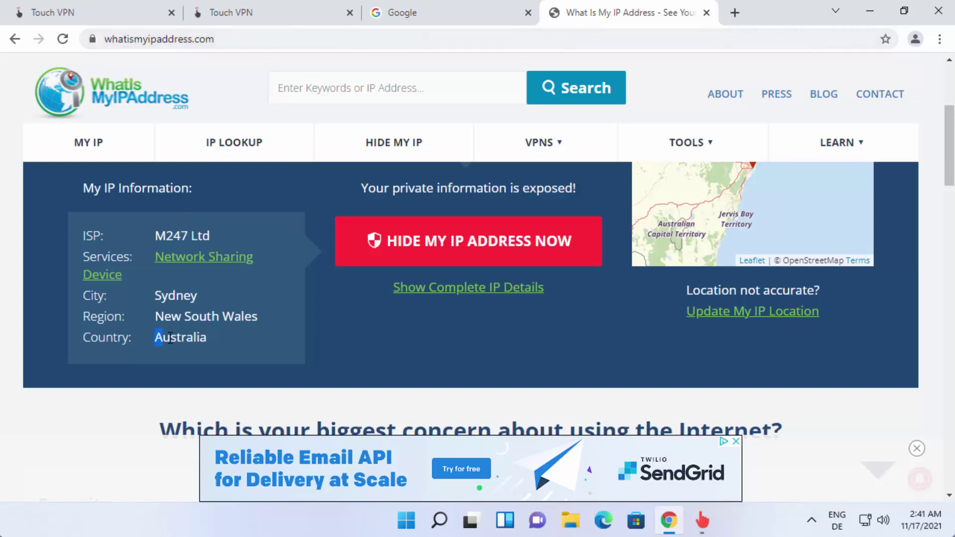
left_click_drag(170, 338, 207, 337)
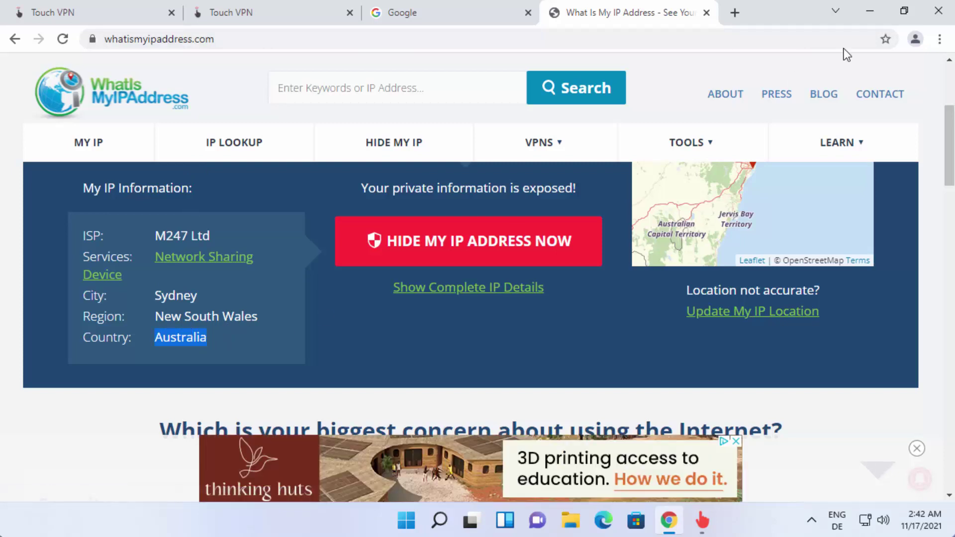
Step: Return to Touch VPN and switch the server country to United Kingdom
left_click(866, 14)
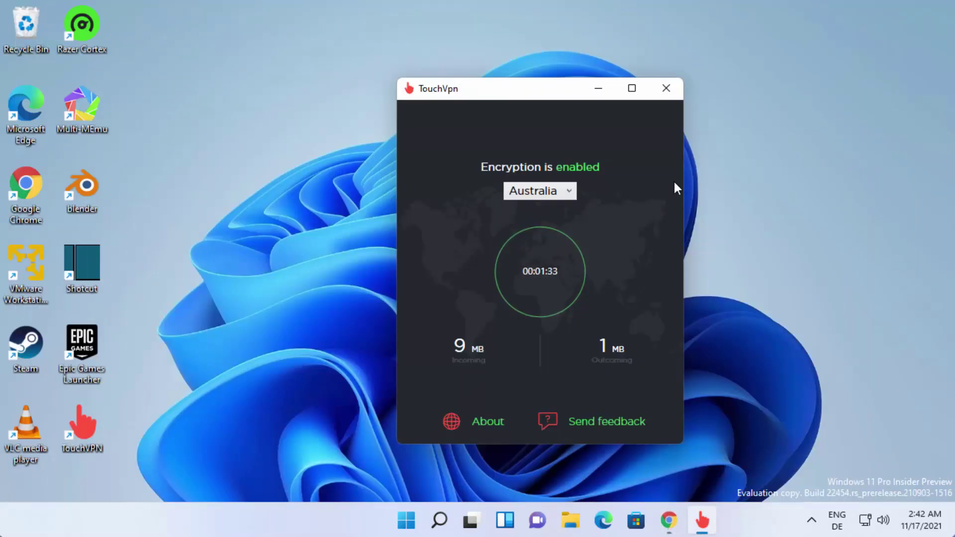
left_click(571, 192)
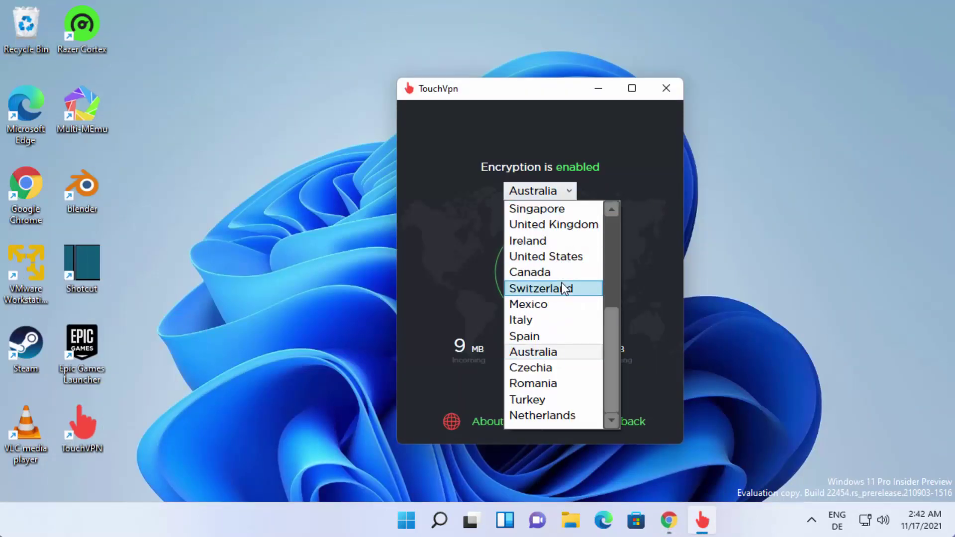
left_click(560, 225)
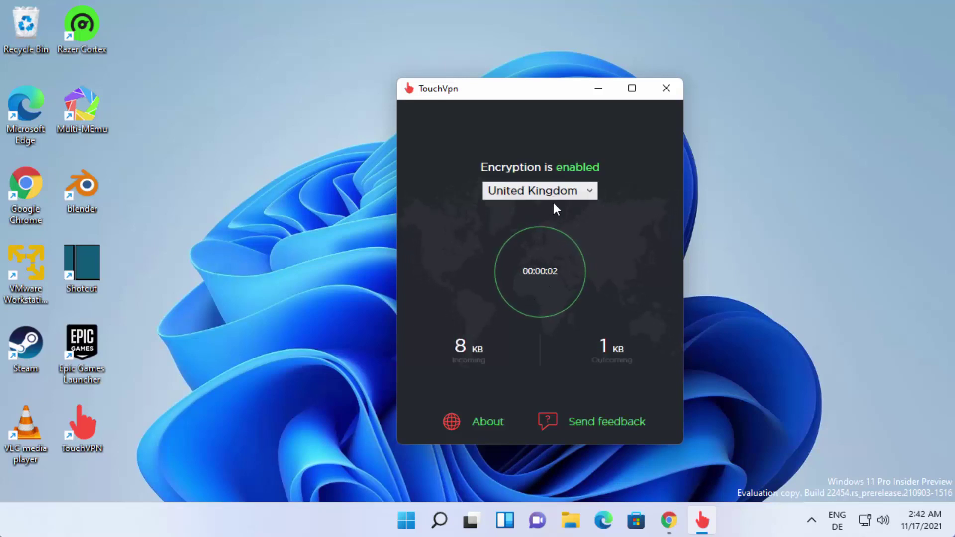
Step: Reload the IP lookup, highlight the United Kingdom result, and minimize Chrome
left_click(668, 518)
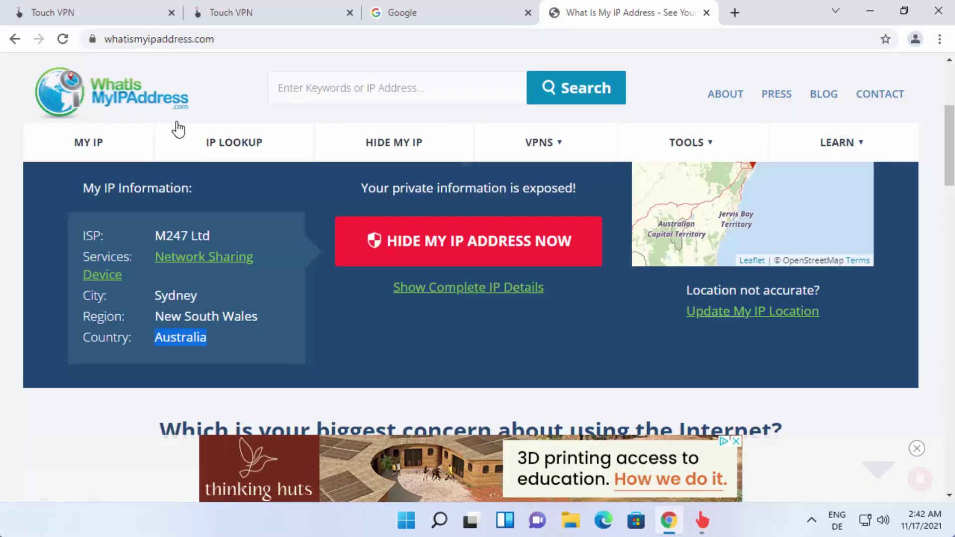
left_click(63, 39)
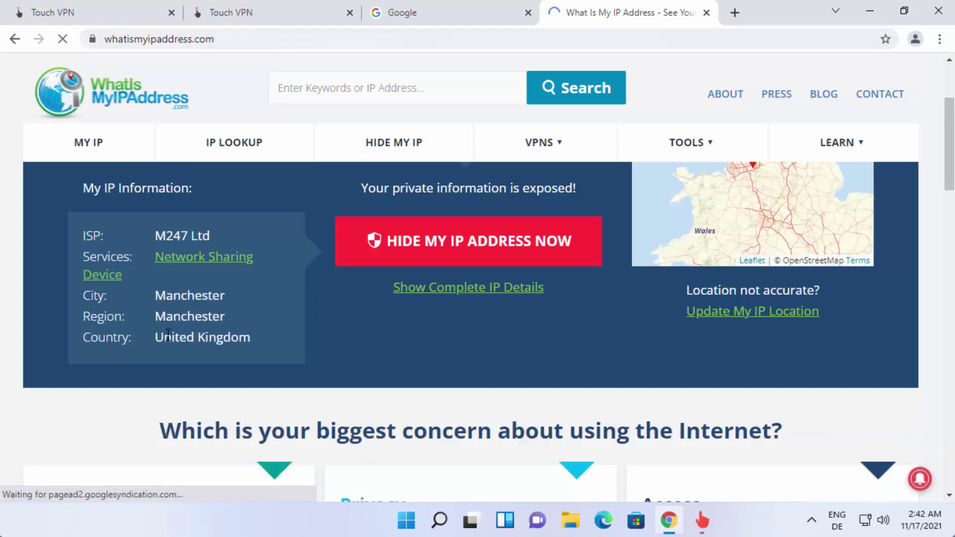
left_click_drag(155, 337, 250, 336)
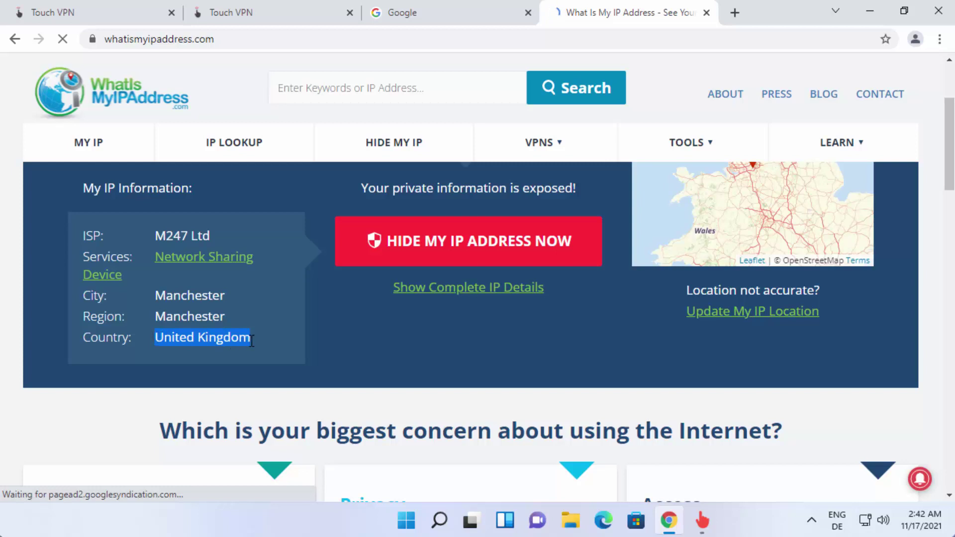
left_click(871, 13)
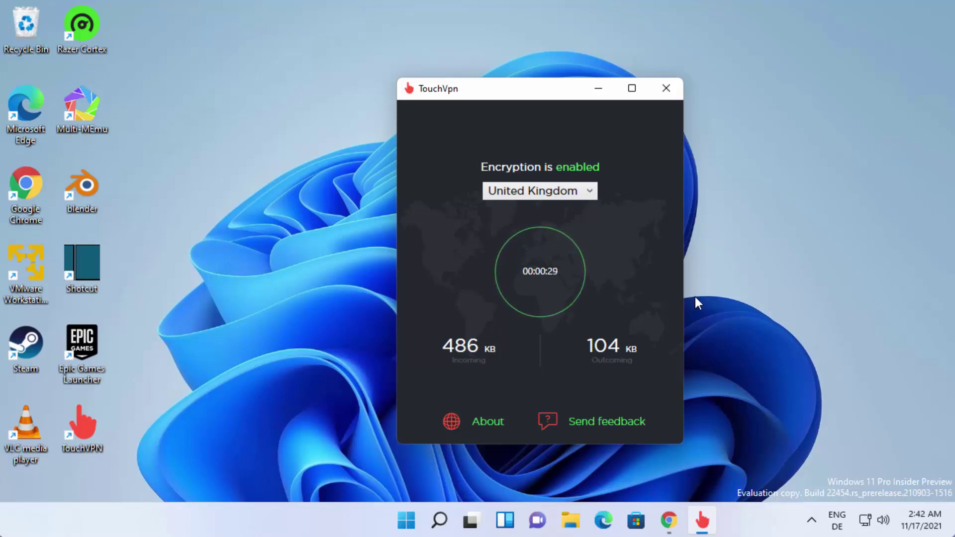
left_click(770, 220)
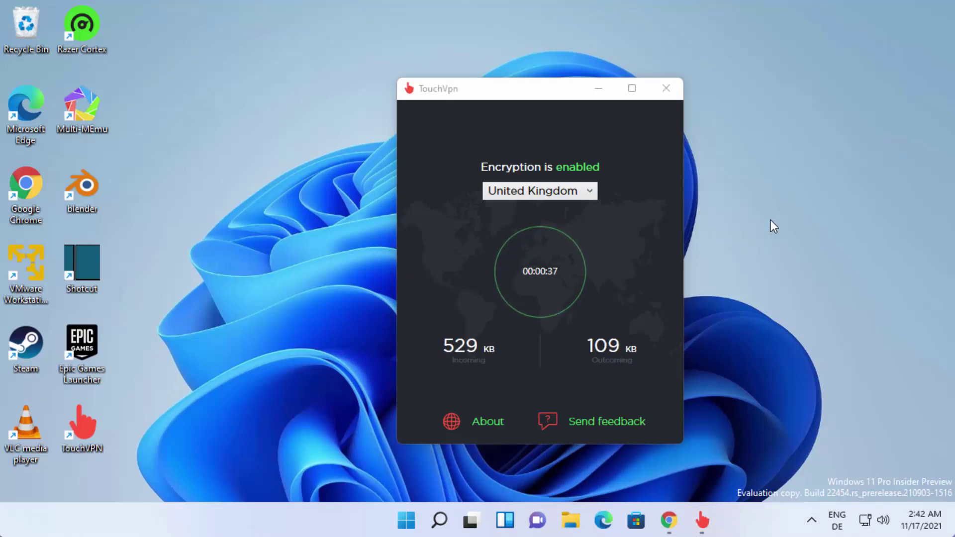